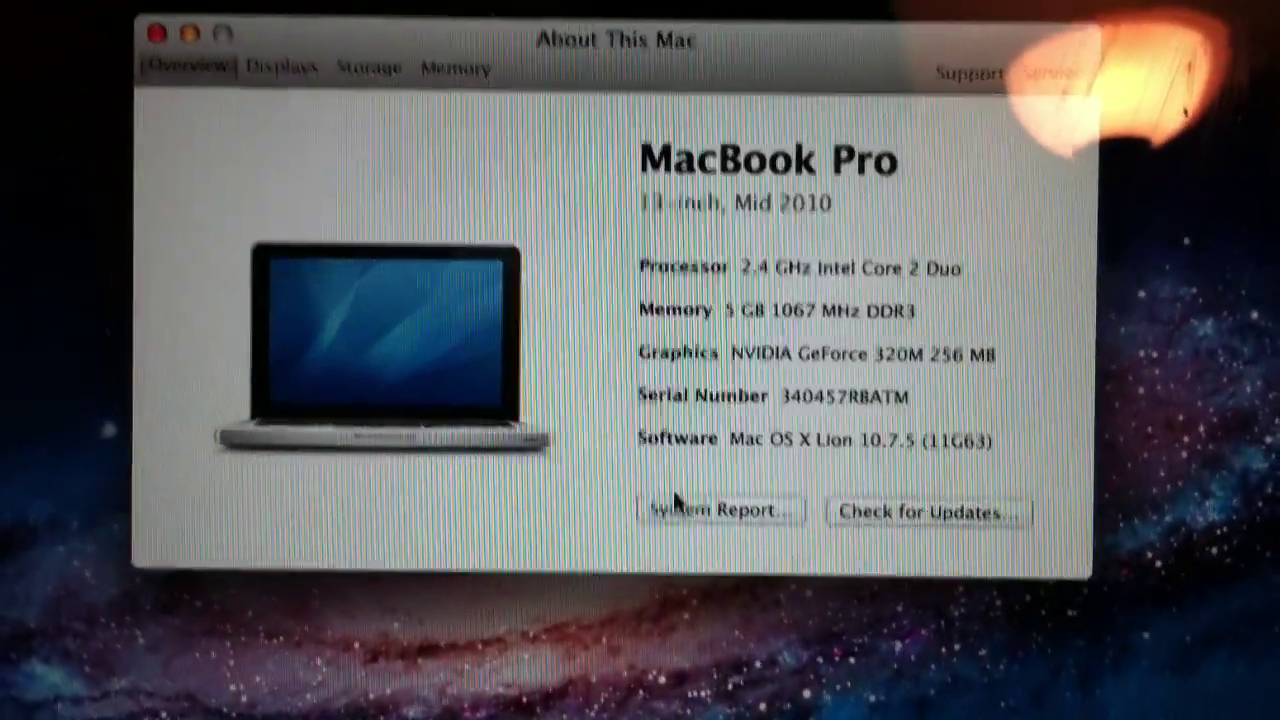
click(680, 508)
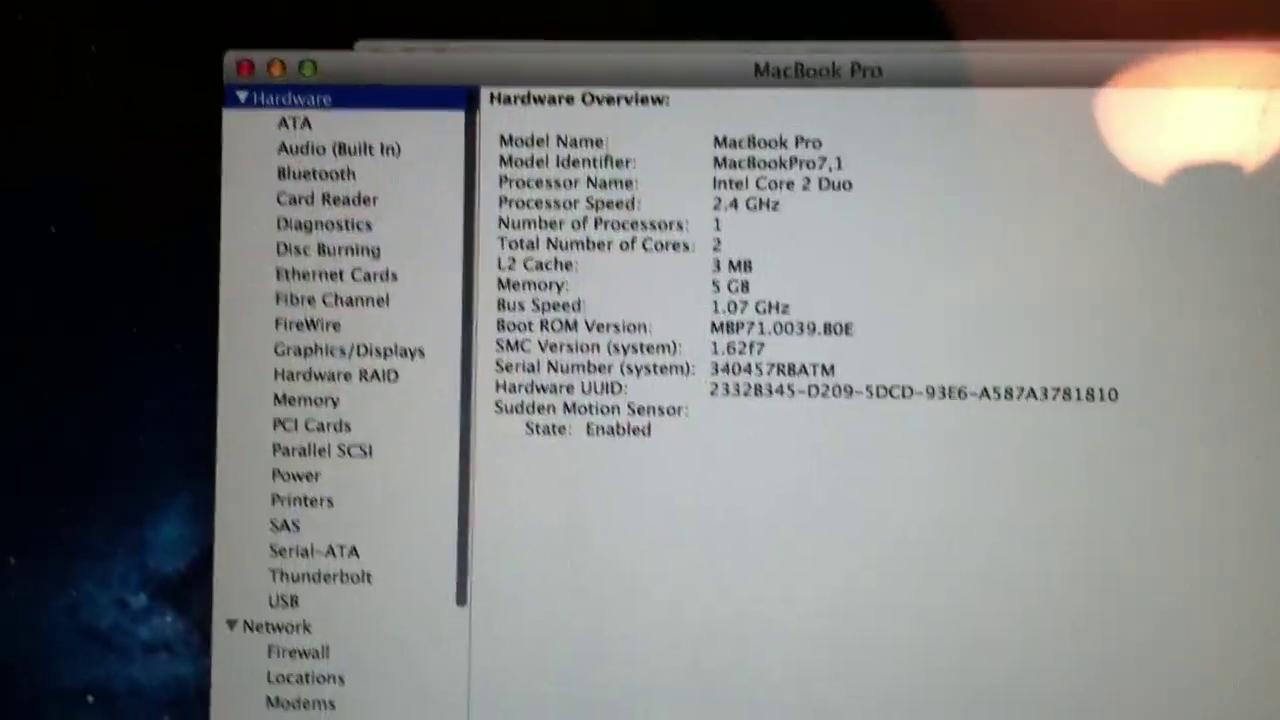
click(214, 686)
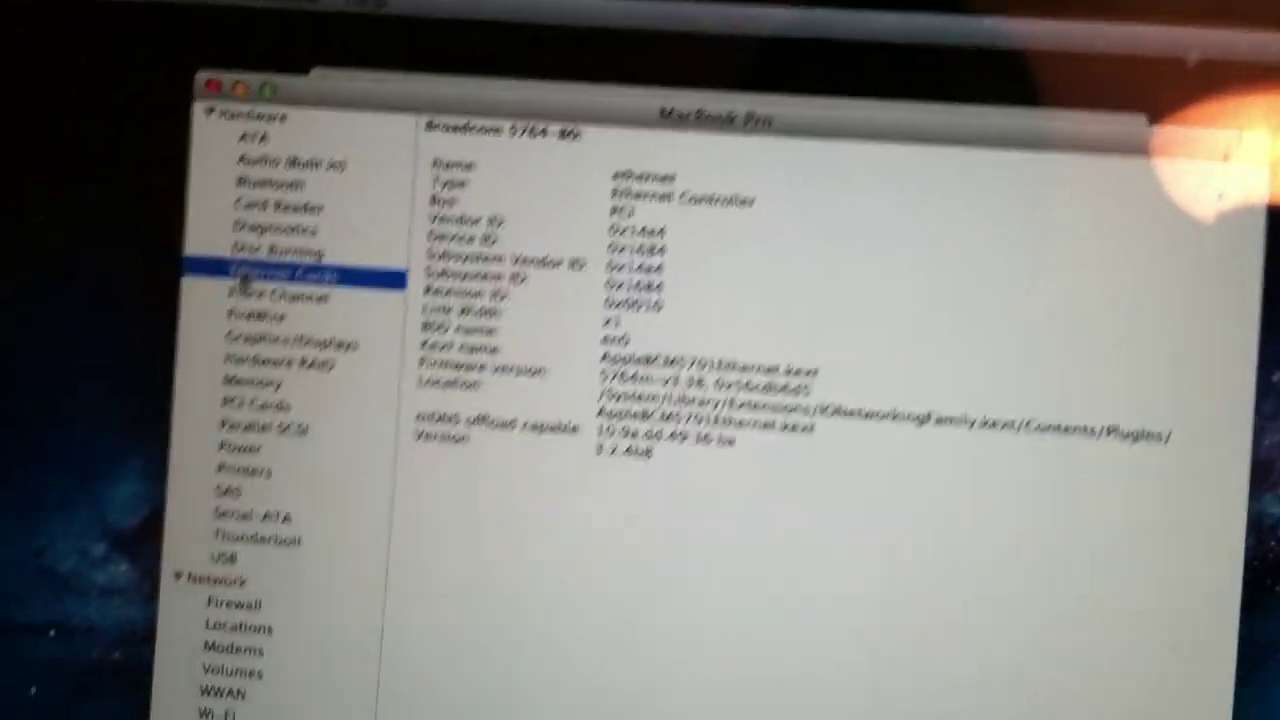
key(super+q)
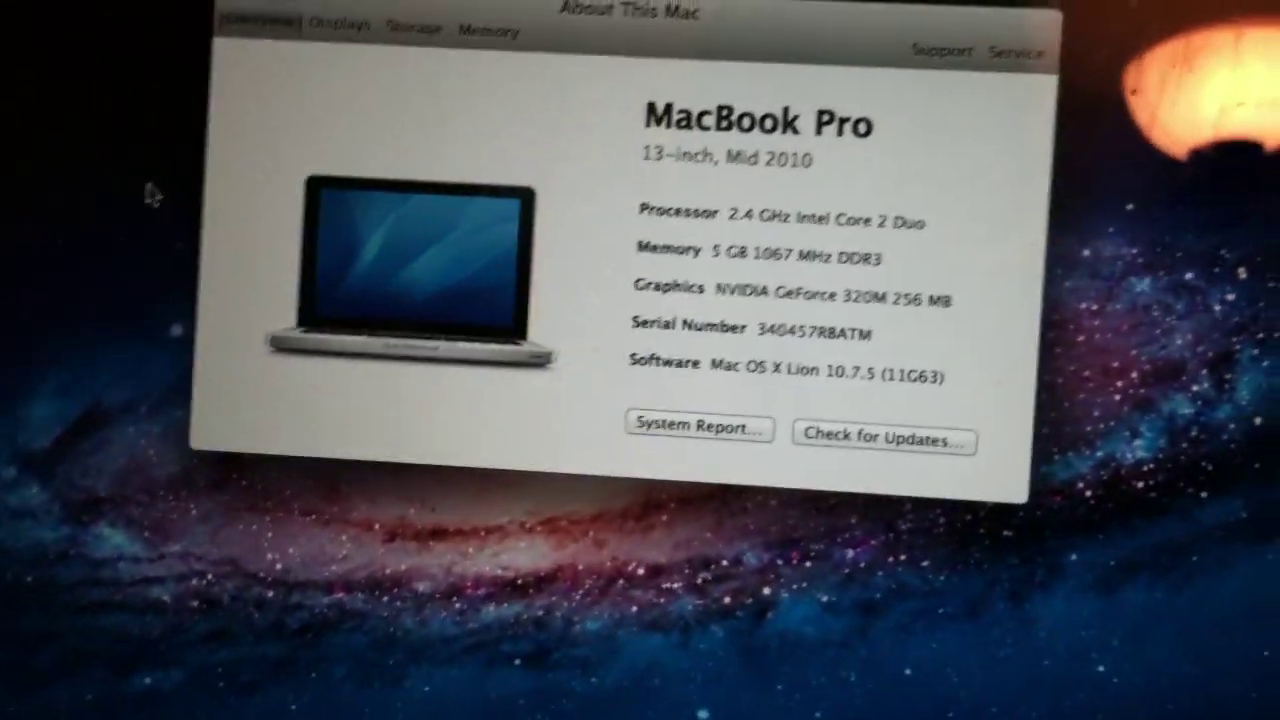
Close the About This Mac window with Cmd+W, leaving only the desktop and Dock
key(super+w)
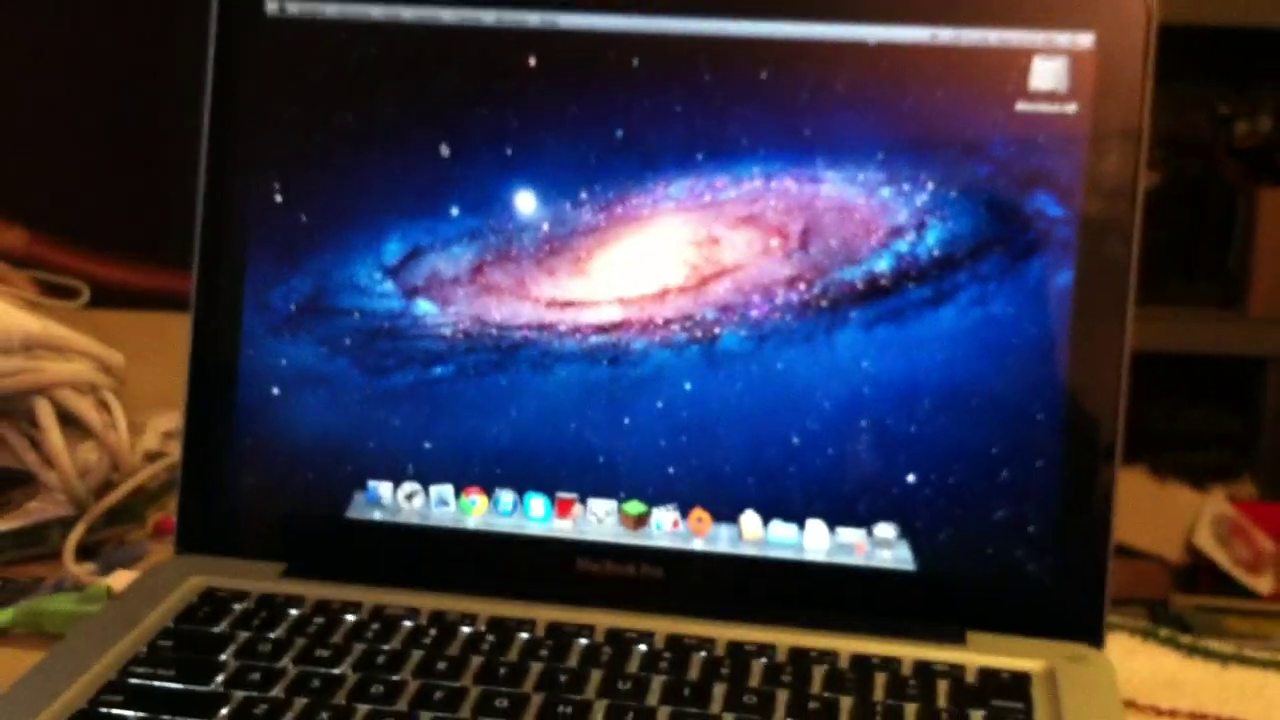